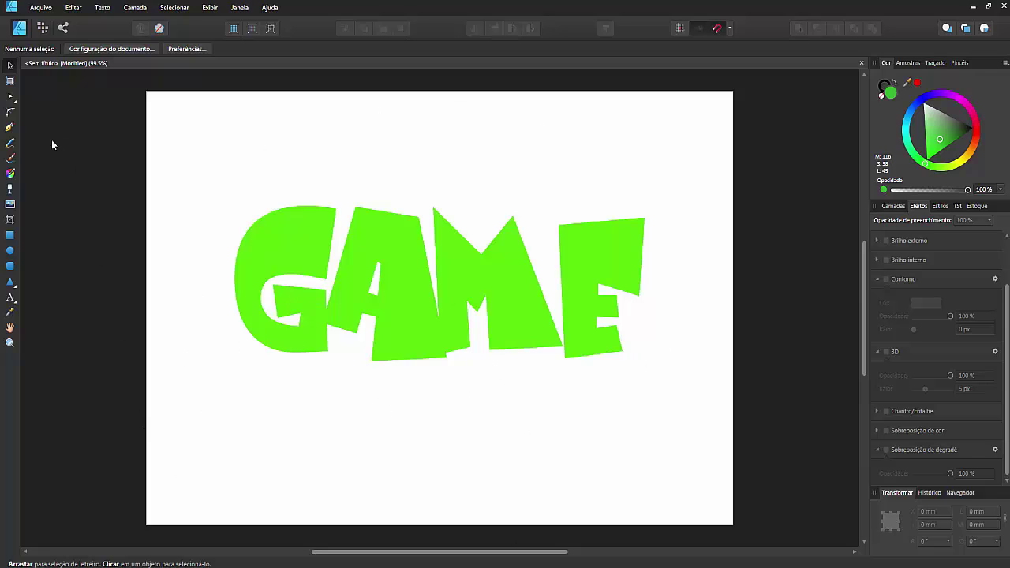
Select the GAME text on the canvas.
left_click(312, 266)
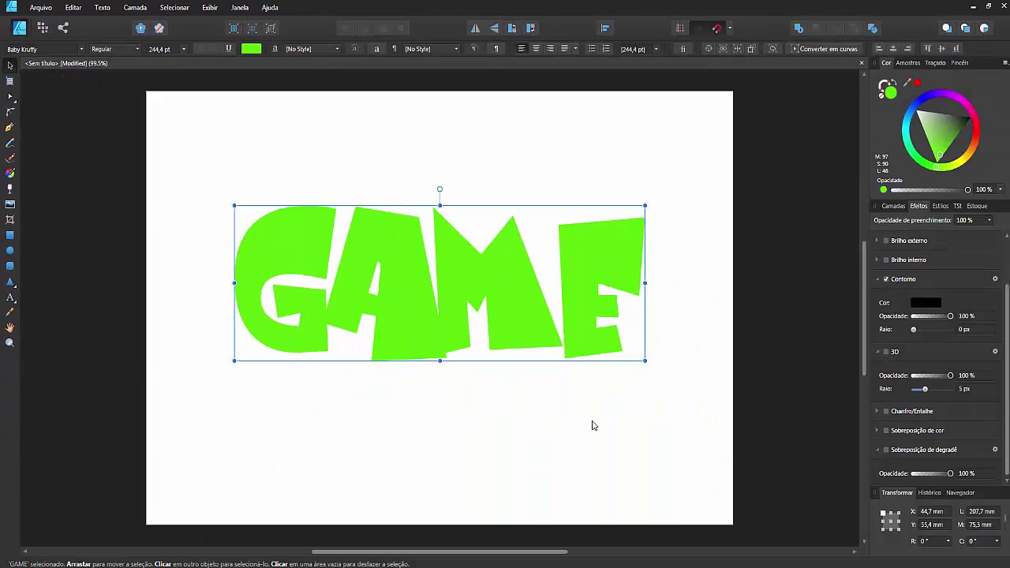
left_click(592, 425)
left_click(529, 308)
Collapse the Contorno and 3D sections, check Camadas, and return to the Efeitos list.
left_click(878, 279)
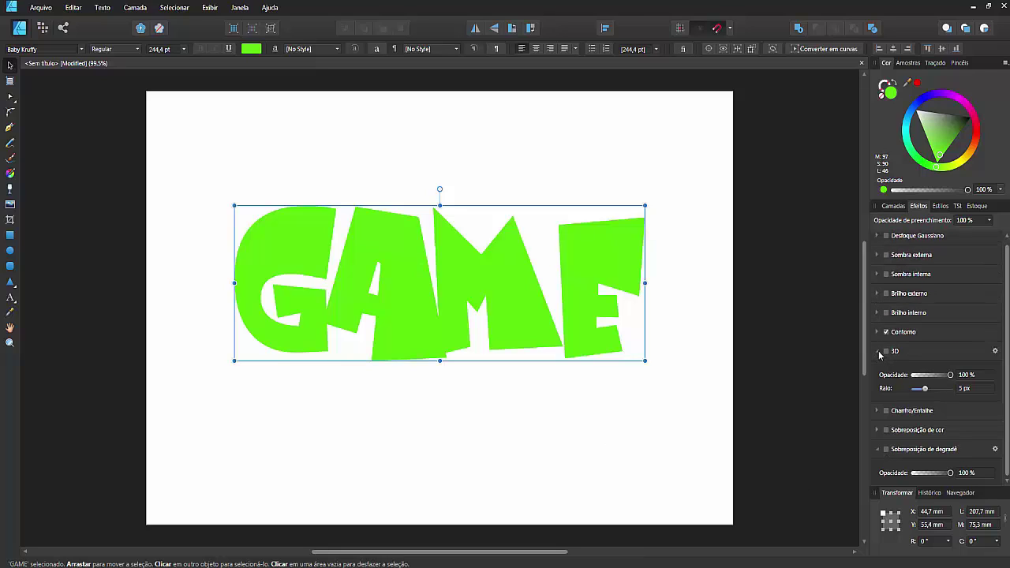
left_click(878, 355)
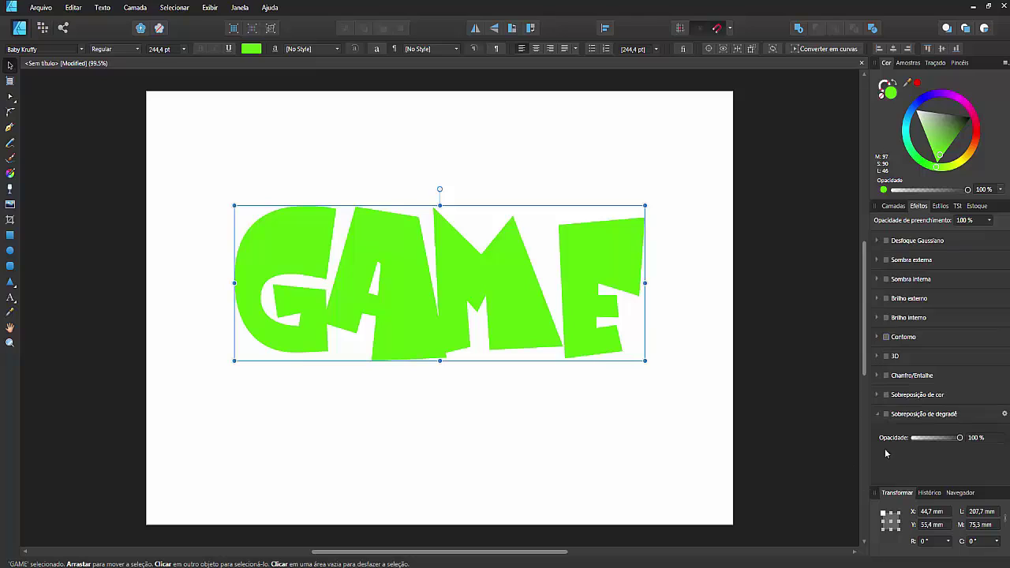
left_click(892, 206)
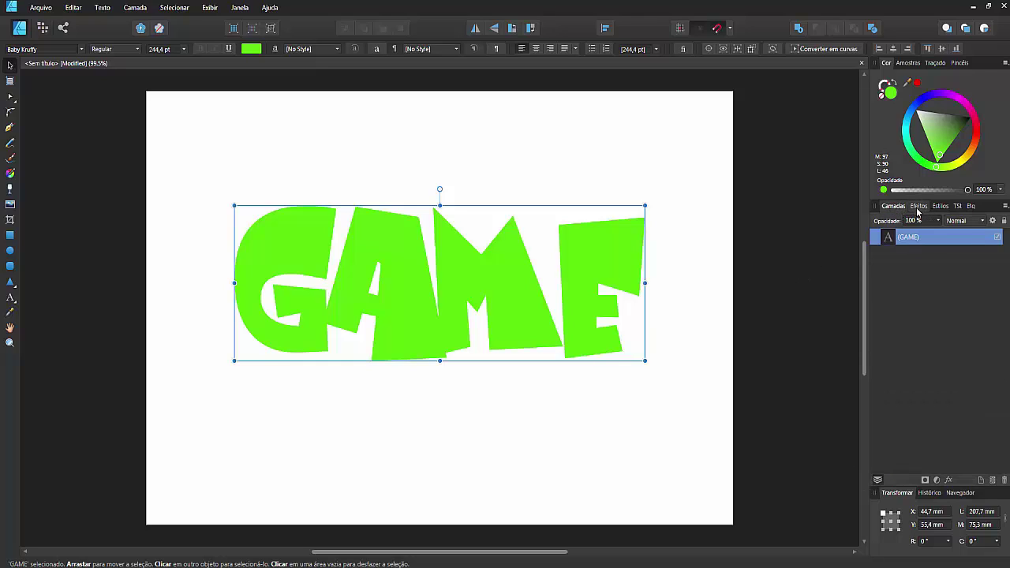
left_click(918, 206)
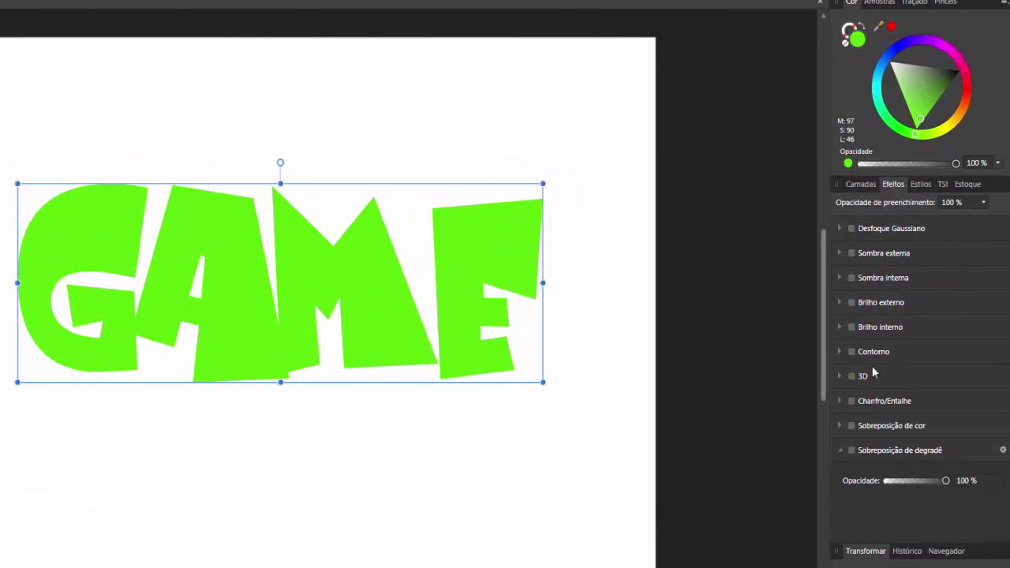
Expand Contorno and 3D settings, test 3D on and off, then enable the Contorno outline.
left_click(839, 352)
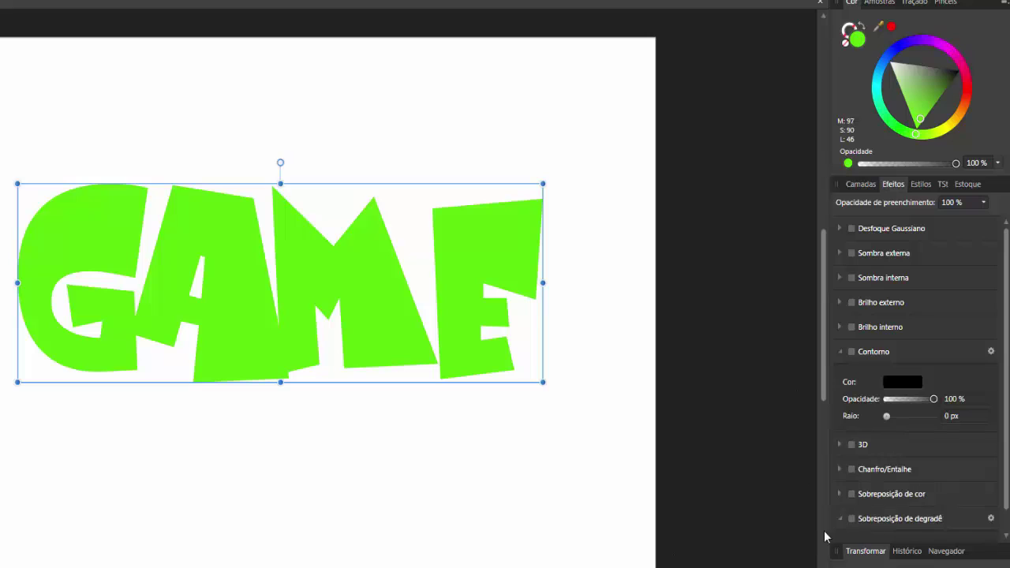
left_click(839, 445)
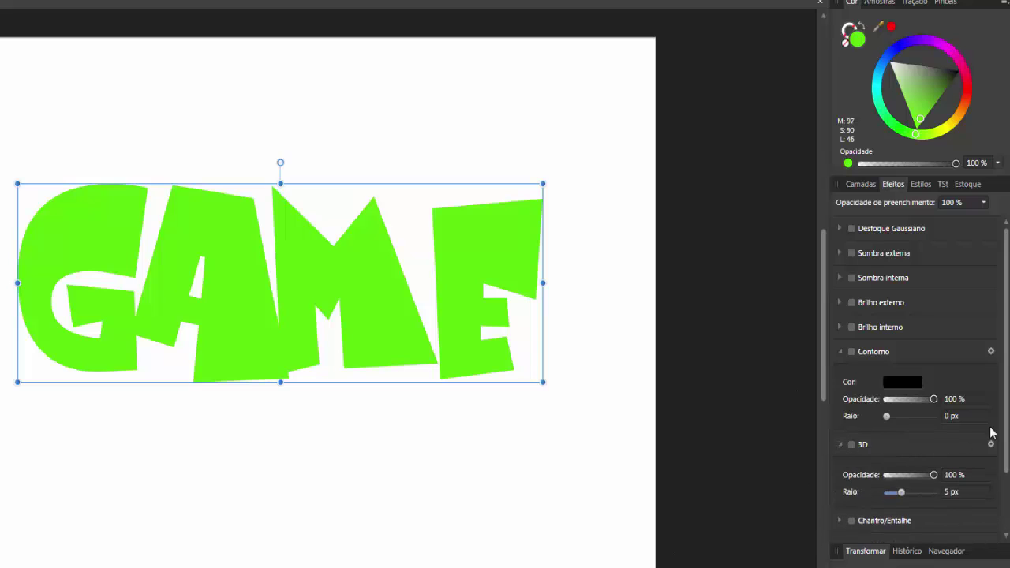
scroll(987, 434, "down", 2)
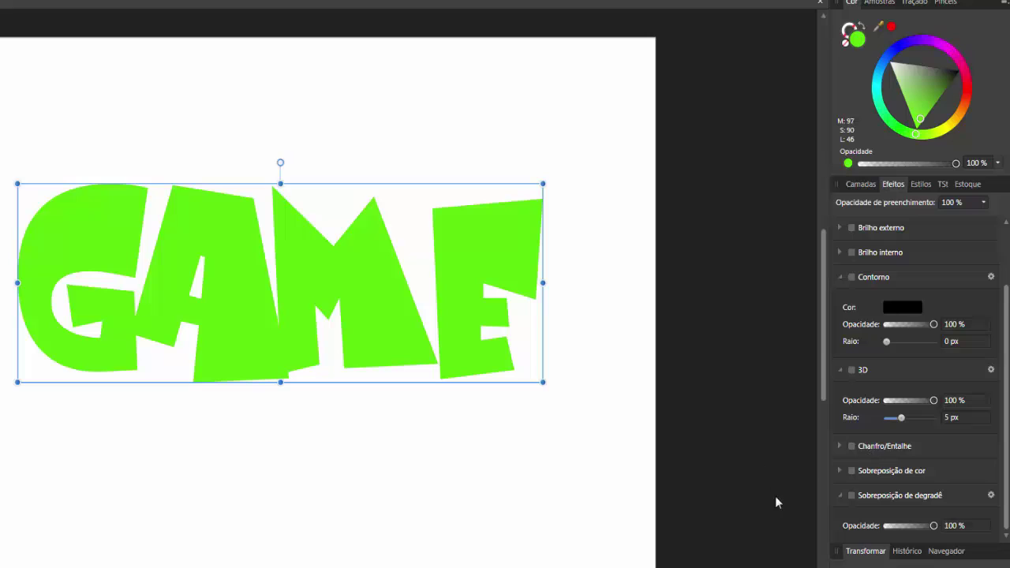
left_click(851, 370)
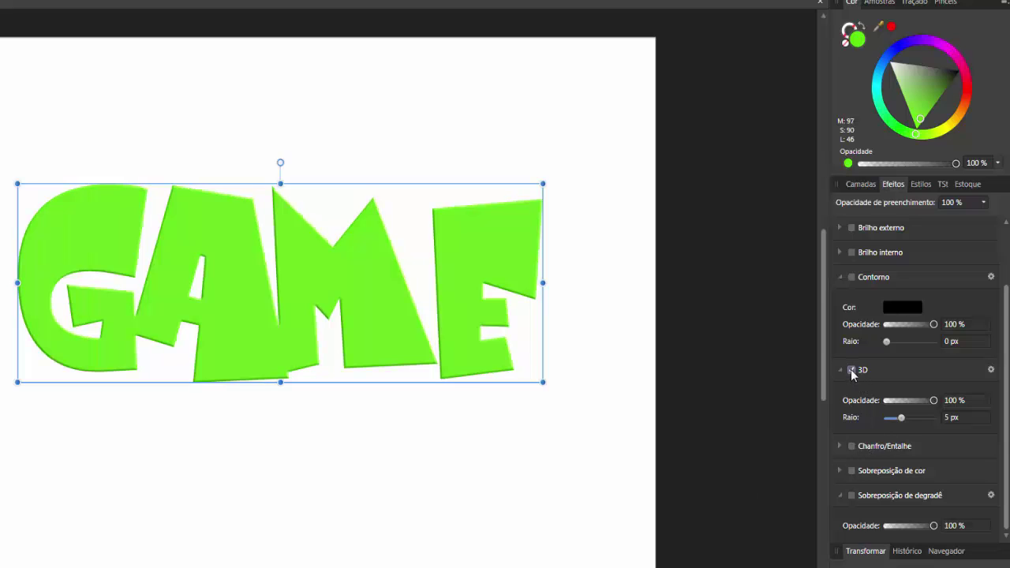
left_click(852, 370)
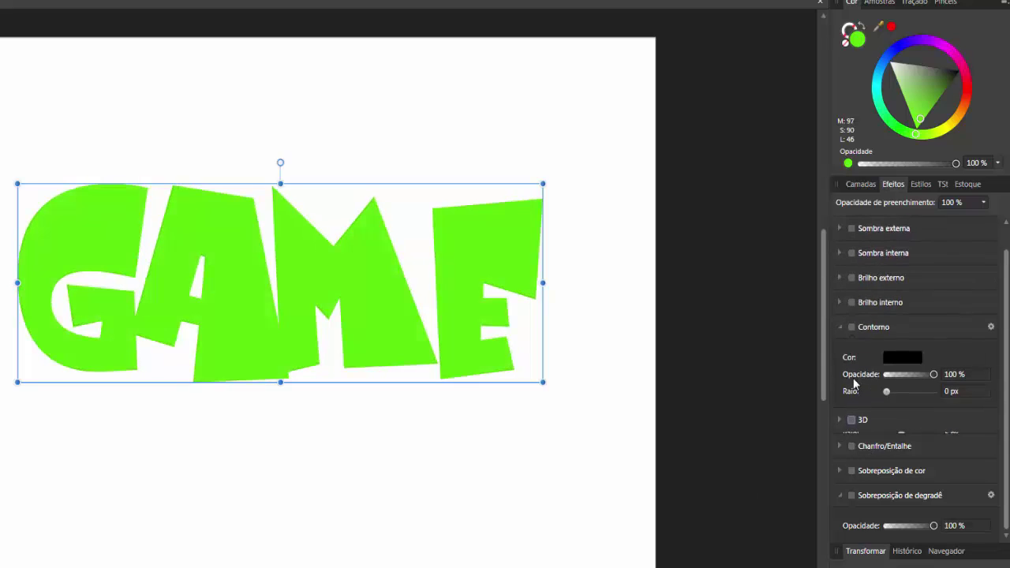
left_click(840, 421)
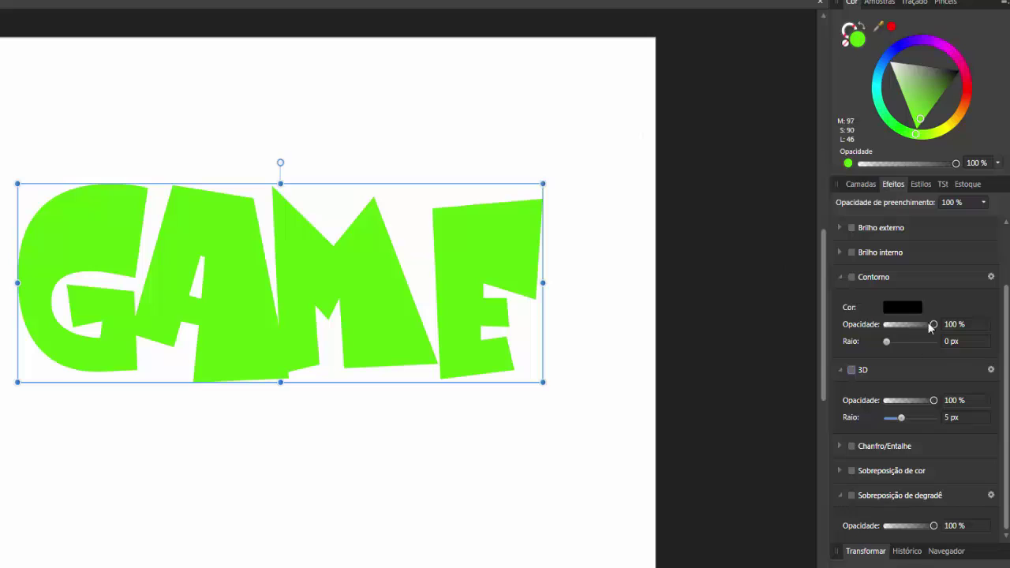
left_click(851, 277)
left_click_drag(886, 341, 939, 343)
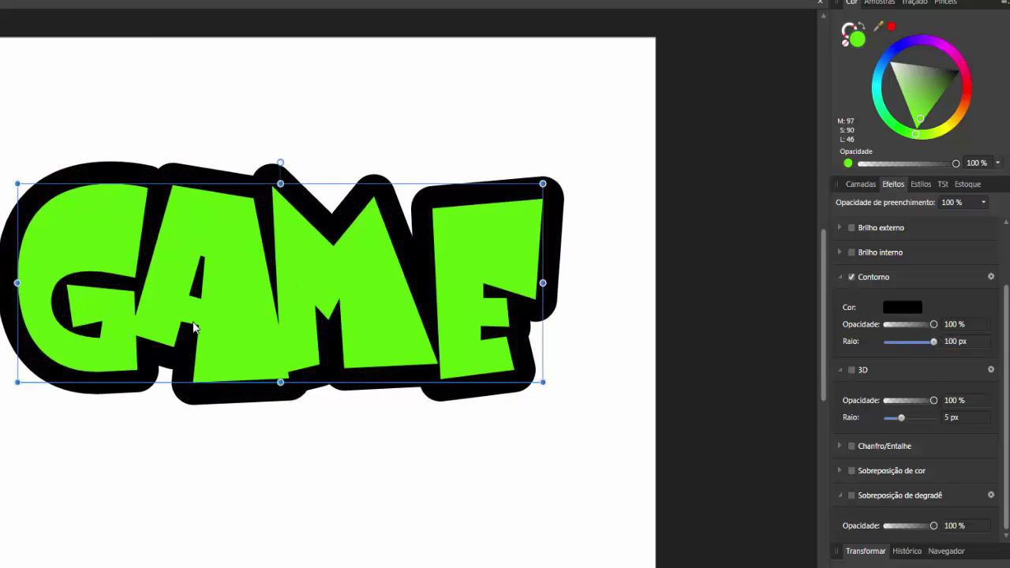
left_click(576, 340)
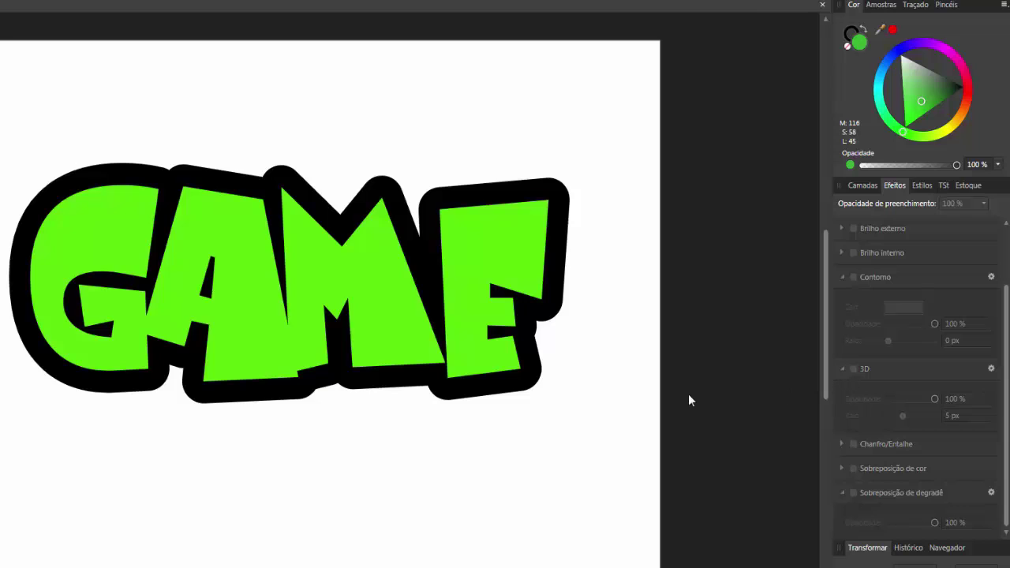
left_click(459, 348)
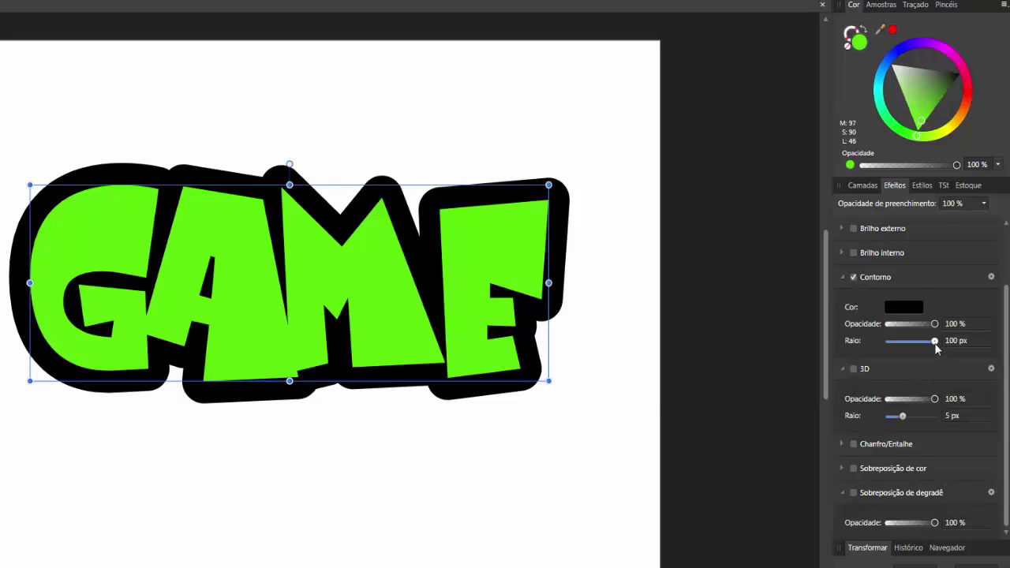
left_click_drag(936, 345, 883, 349)
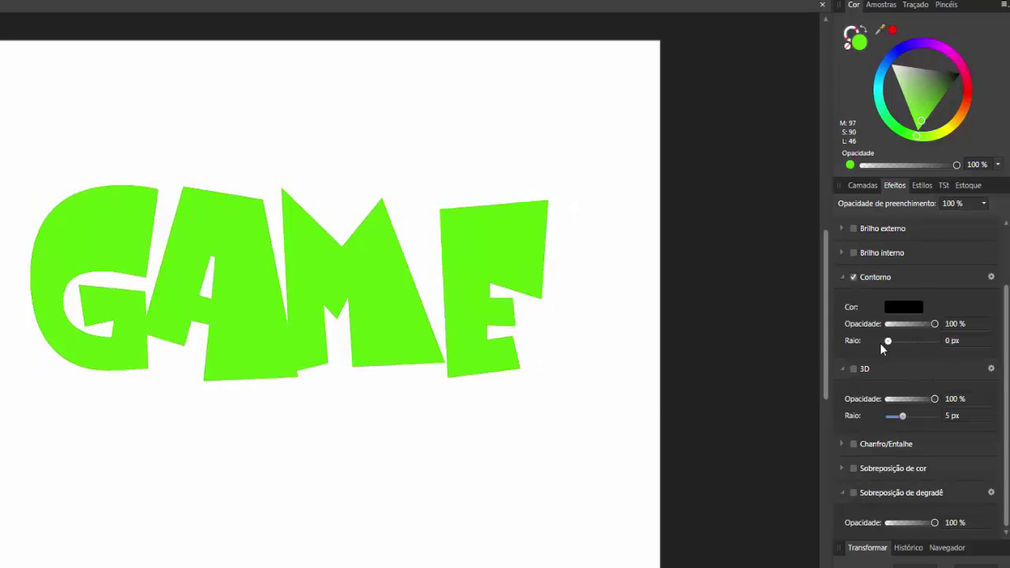
Turn off Contorno and enable the 3D bevel with a 26,1 px radius.
left_click(853, 277)
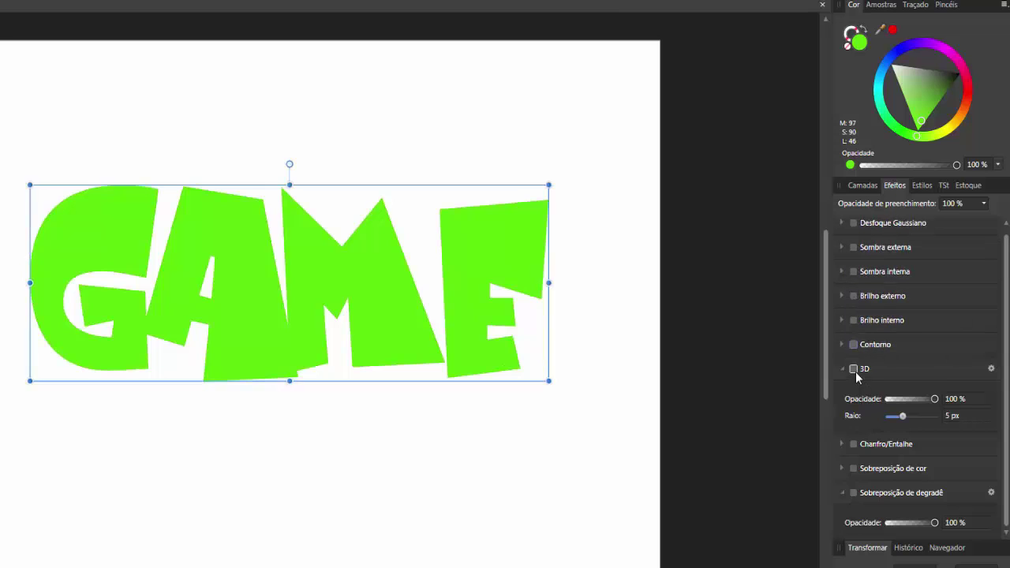
left_click(854, 369)
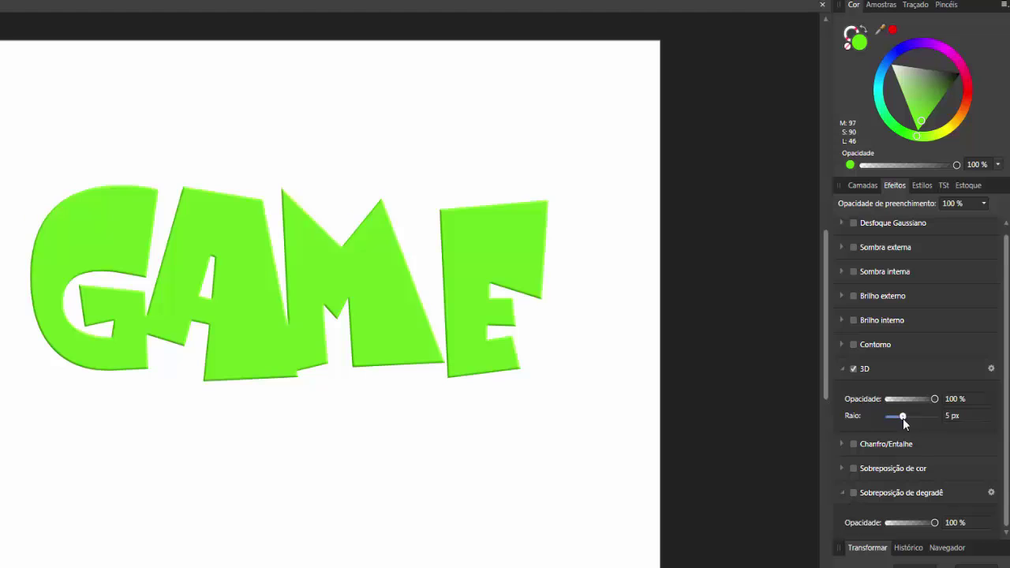
left_click_drag(902, 417, 921, 417)
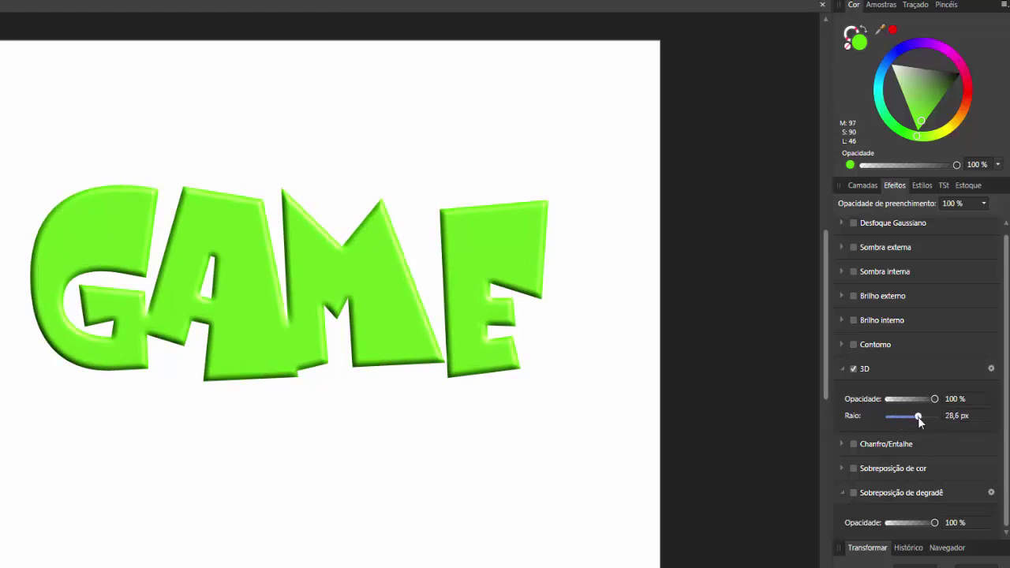
left_click_drag(921, 416, 917, 417)
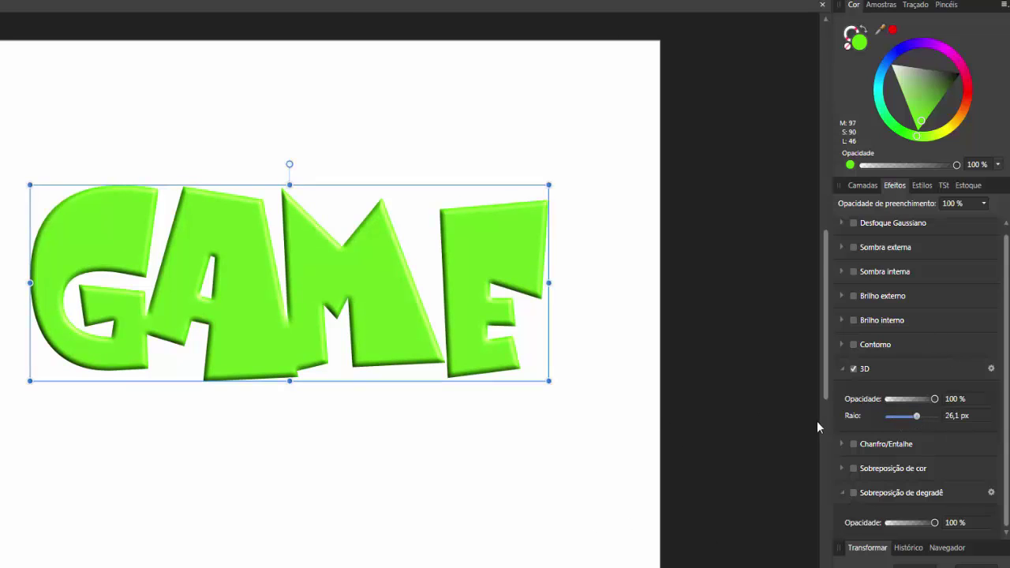
Re-enable Contorno and thicken the black outline to 39,9 px.
left_click(853, 345)
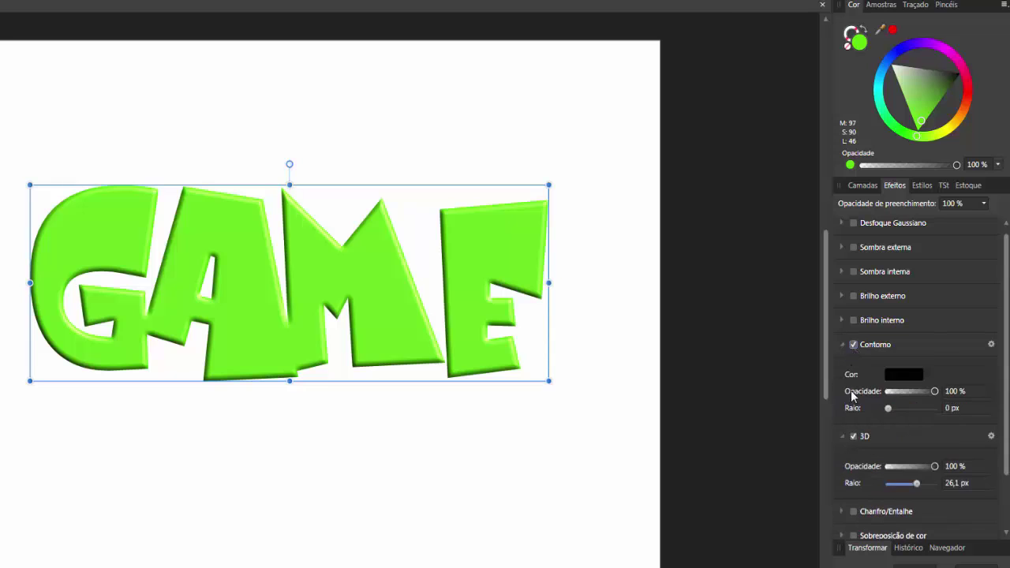
left_click_drag(889, 410, 927, 412)
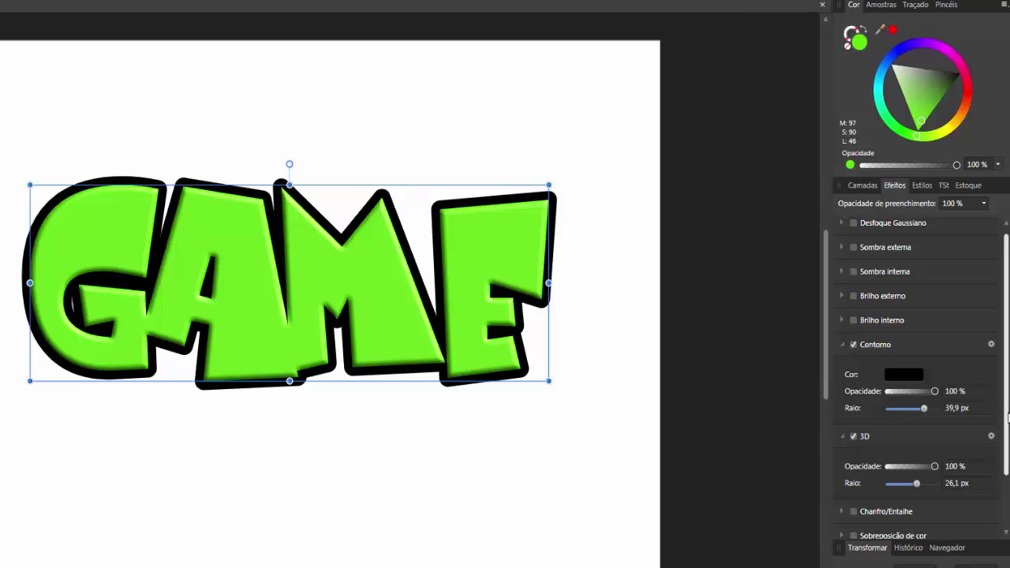
scroll(868, 473, "down", 3)
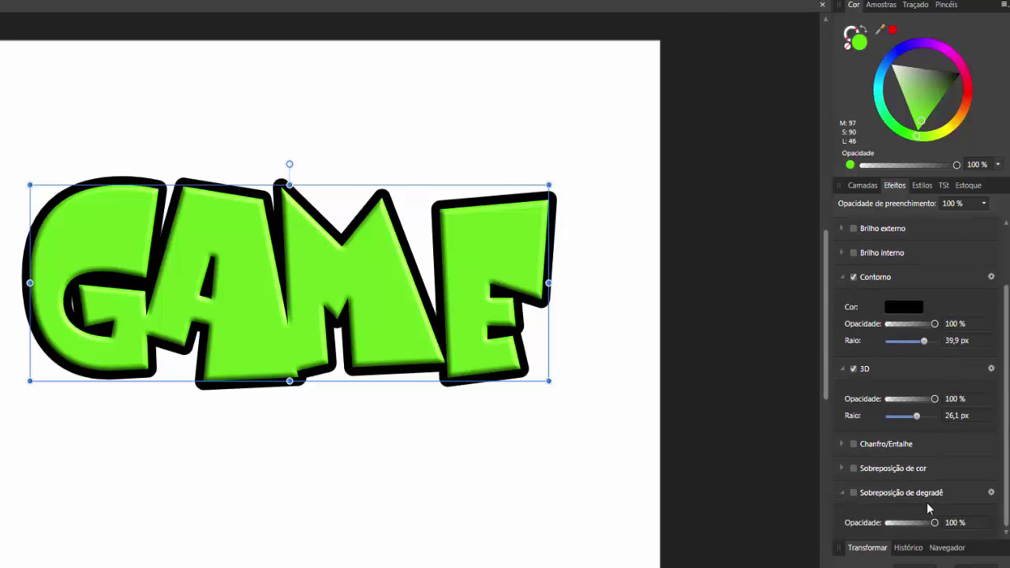
Add a 29% gradient overlay, then deselect and reselect GAME to preview it.
left_click(853, 493)
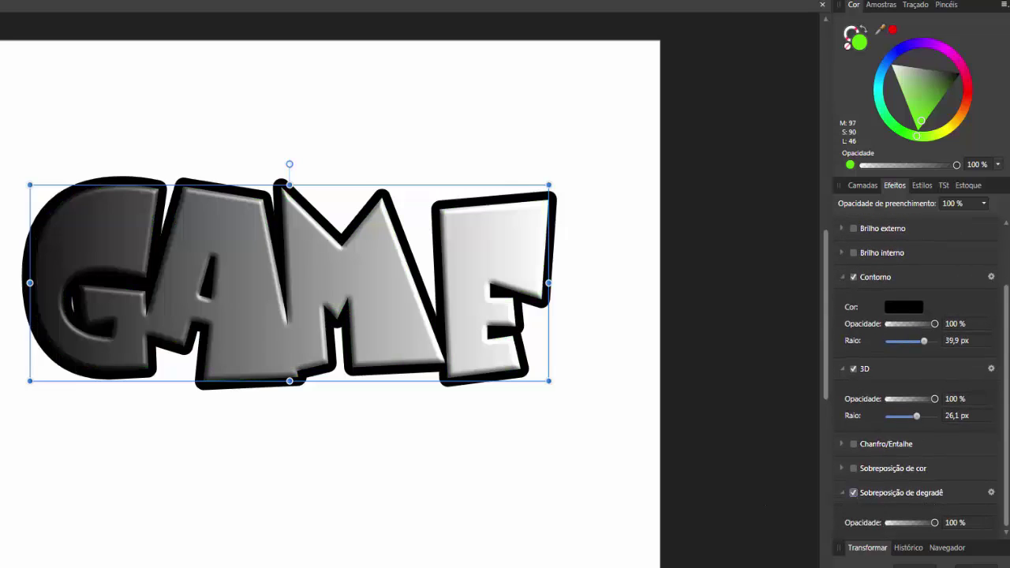
mouse_move(935, 524)
left_mouse_down()
mouse_move(889, 534)
mouse_move(935, 534)
mouse_move(901, 535)
left_mouse_up()
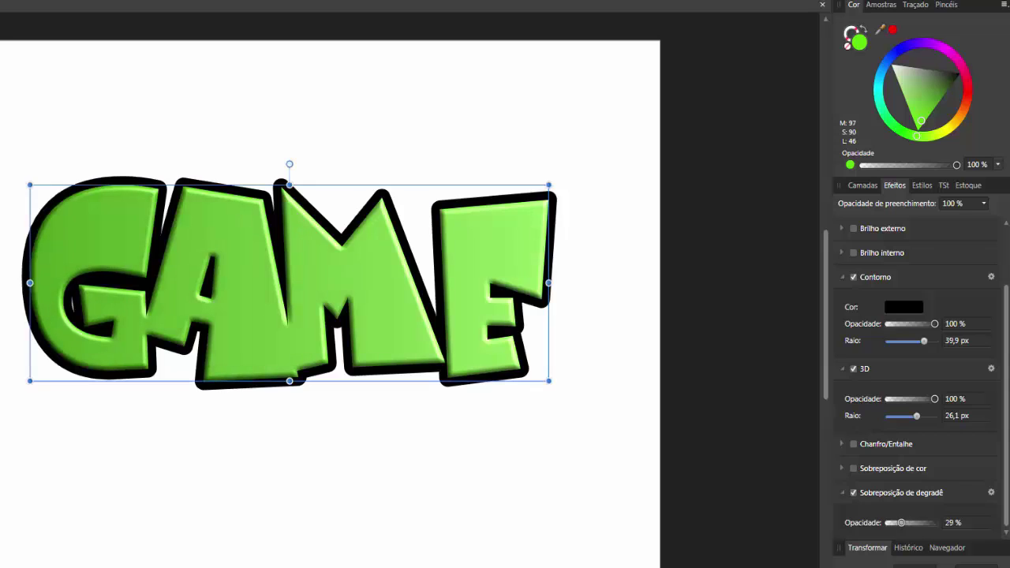
left_click(545, 477)
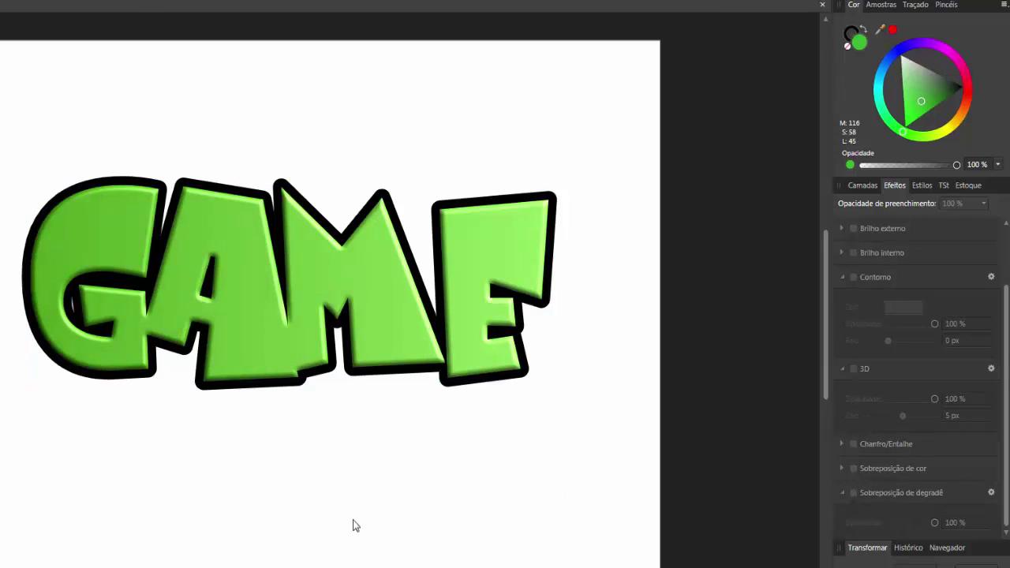
left_click(409, 319)
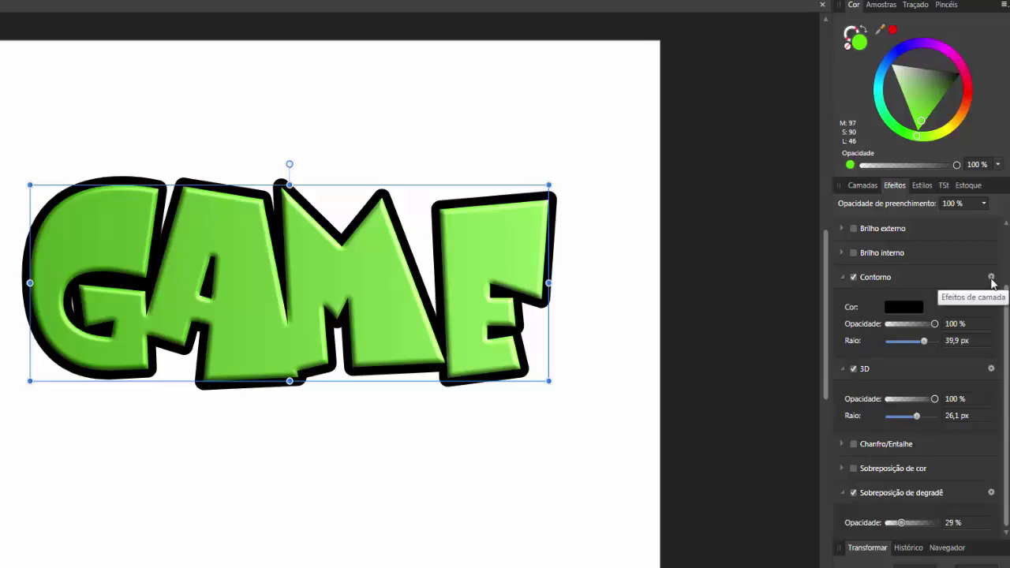
Open Efeitos de camada for Contorno, keeping the outline black at 100% opacity with Normal blend.
left_click(991, 278)
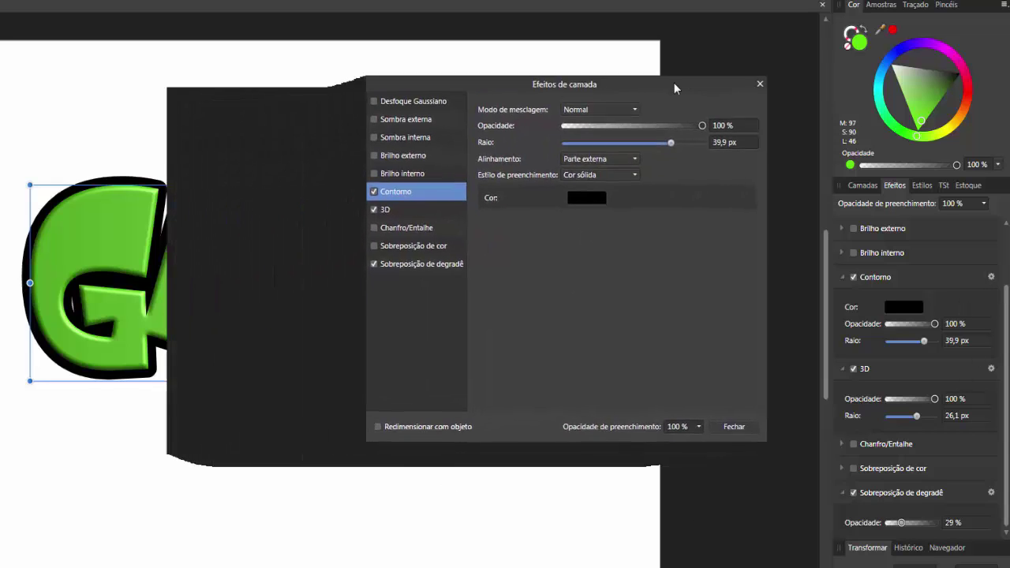
left_click_drag(470, 102, 716, 102)
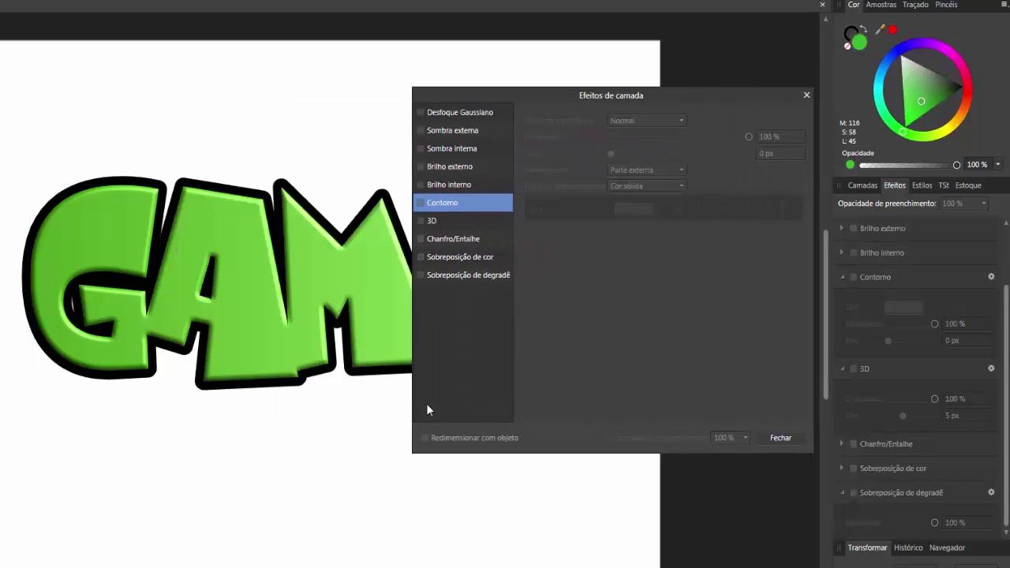
left_click(363, 303)
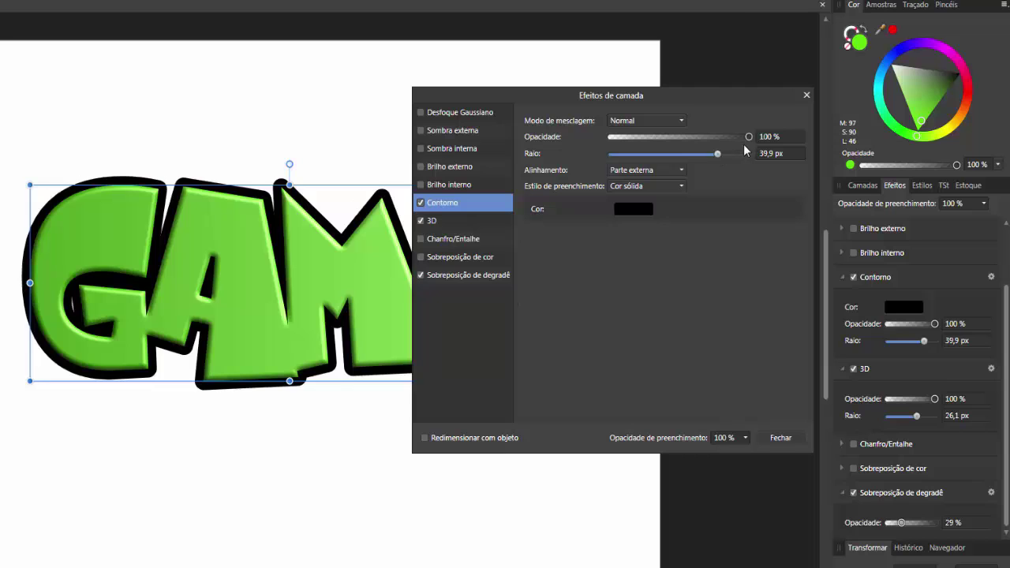
mouse_move(748, 138)
left_mouse_down()
mouse_move(615, 152)
mouse_move(754, 153)
mouse_move(680, 164)
mouse_move(764, 167)
left_mouse_up()
left_click(679, 121)
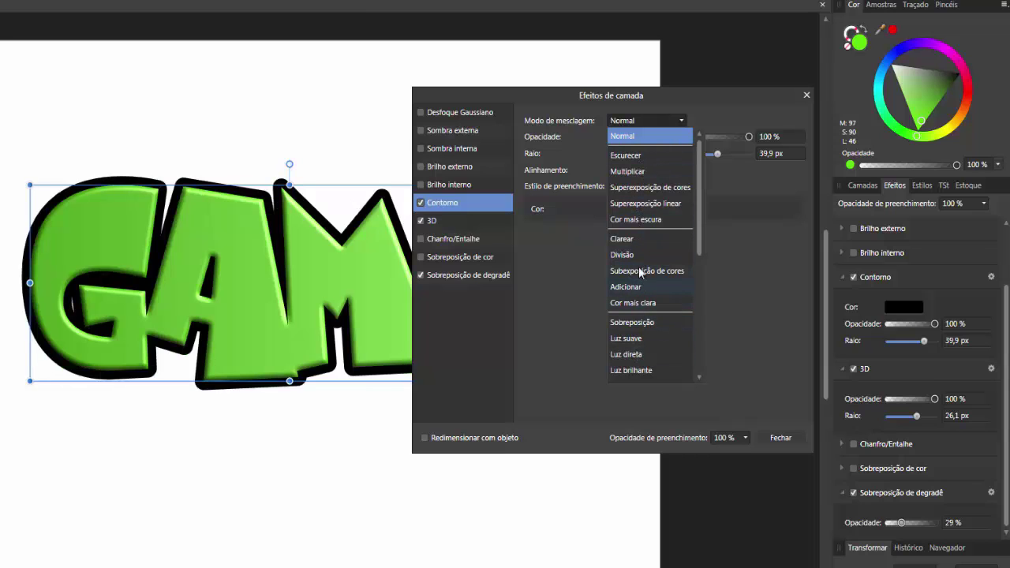
left_click(706, 98)
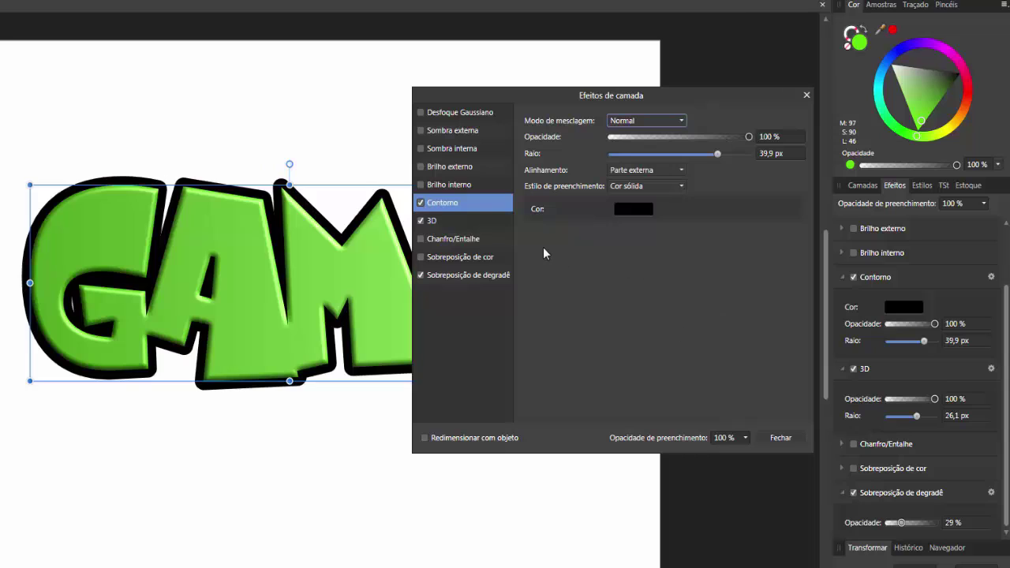
Set the 3D bevel's light direction to −115,9° azimuth at 45° elevation.
left_click(443, 222)
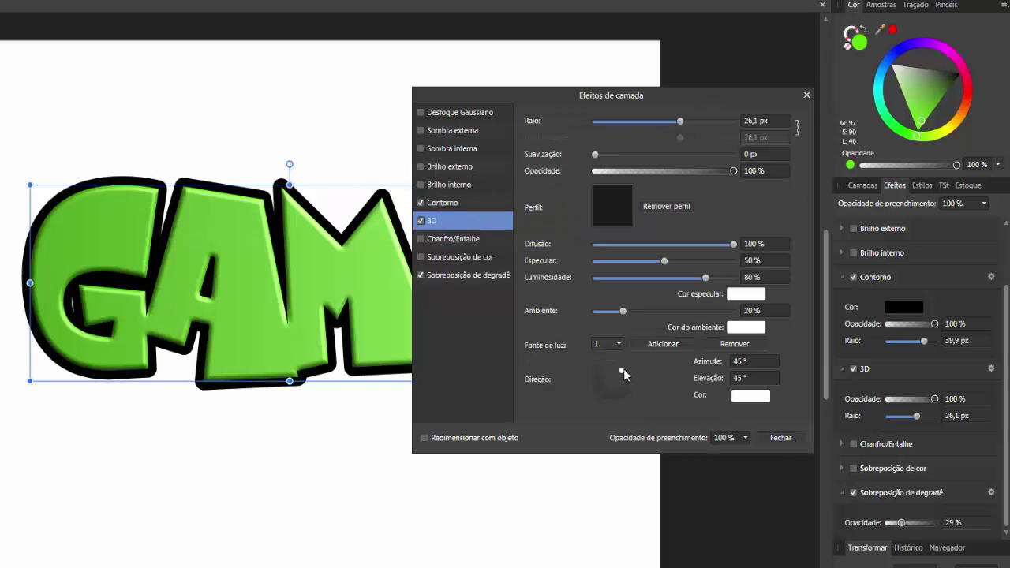
left_click_drag(623, 369, 607, 391)
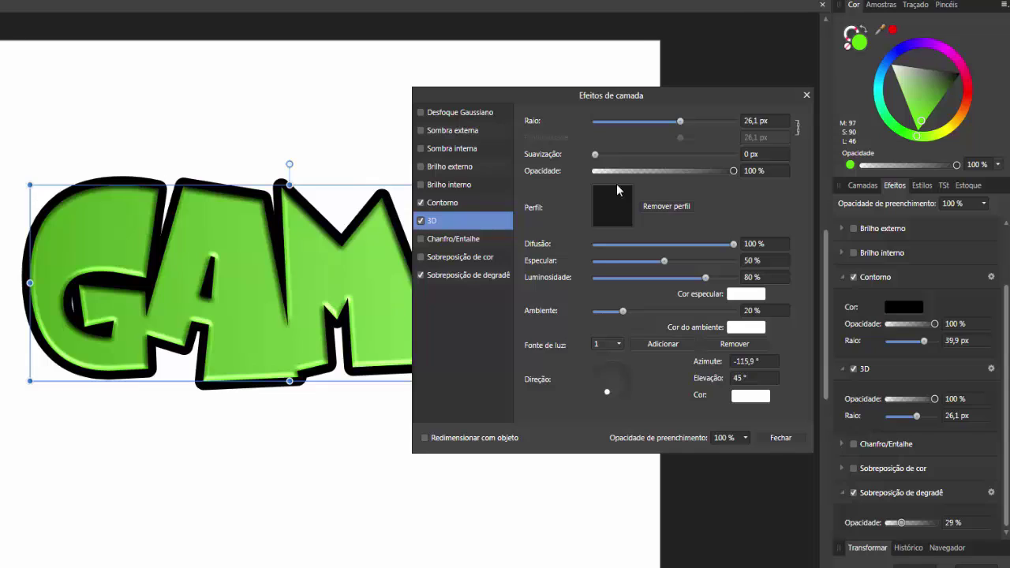
Set the gradient overlay to 38% opacity, 57%/143% scale, 11% X offset and 270° angle.
left_click(465, 277)
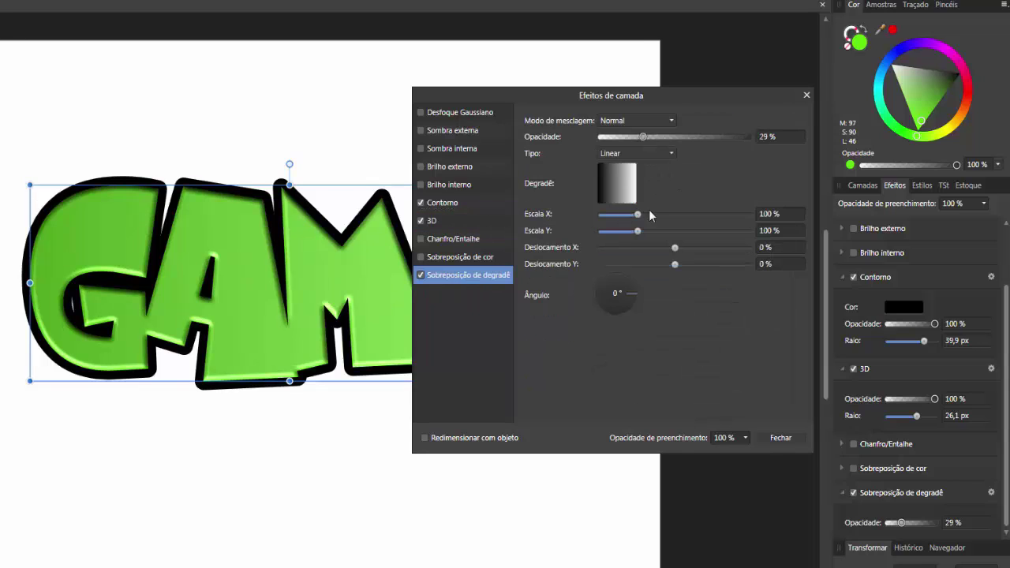
mouse_move(645, 138)
left_mouse_down()
mouse_move(703, 139)
mouse_move(657, 139)
left_mouse_up()
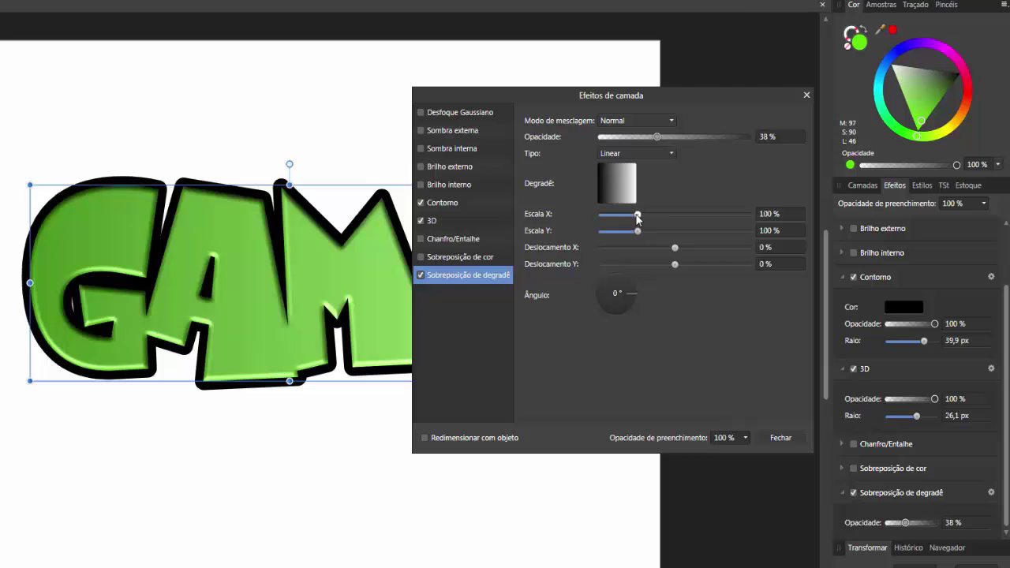
mouse_move(638, 214)
left_mouse_down()
mouse_move(749, 213)
mouse_move(618, 220)
mouse_move(673, 232)
left_mouse_up()
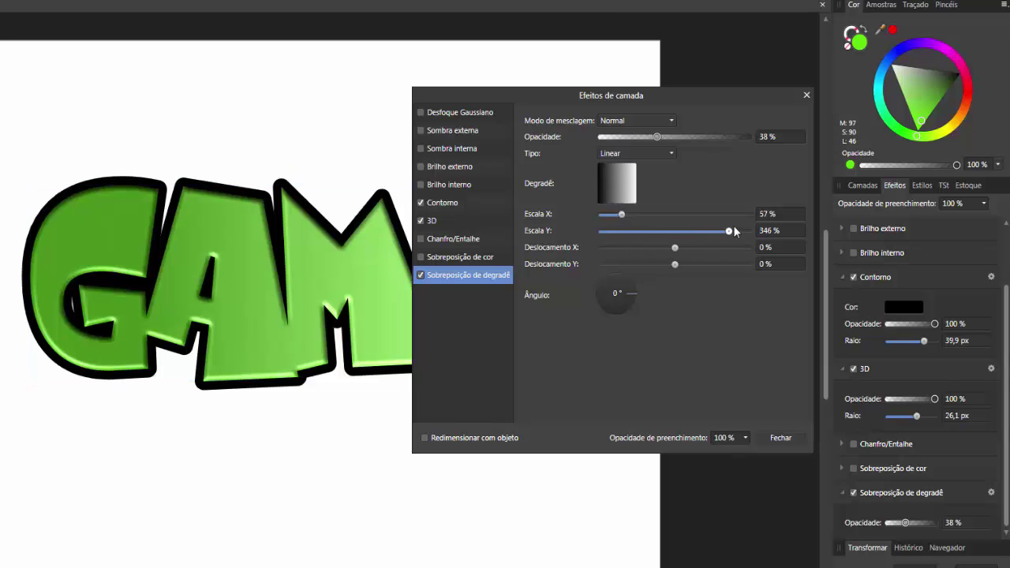
mouse_move(734, 230)
left_mouse_down()
mouse_move(635, 232)
mouse_move(653, 232)
mouse_move(646, 251)
mouse_move(680, 252)
left_mouse_up()
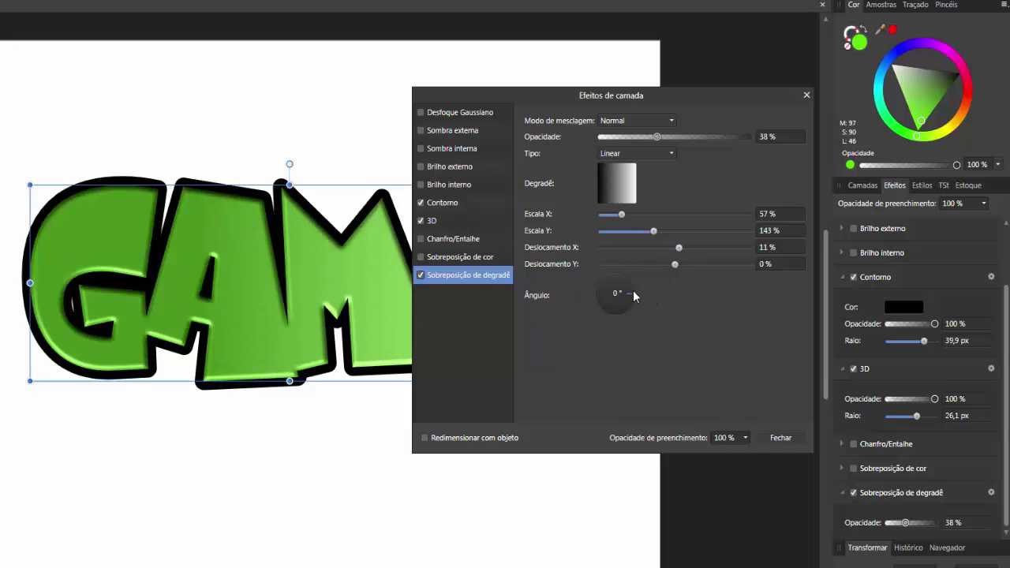
mouse_move(634, 291)
left_mouse_down()
mouse_move(599, 311)
mouse_move(616, 306)
left_mouse_up()
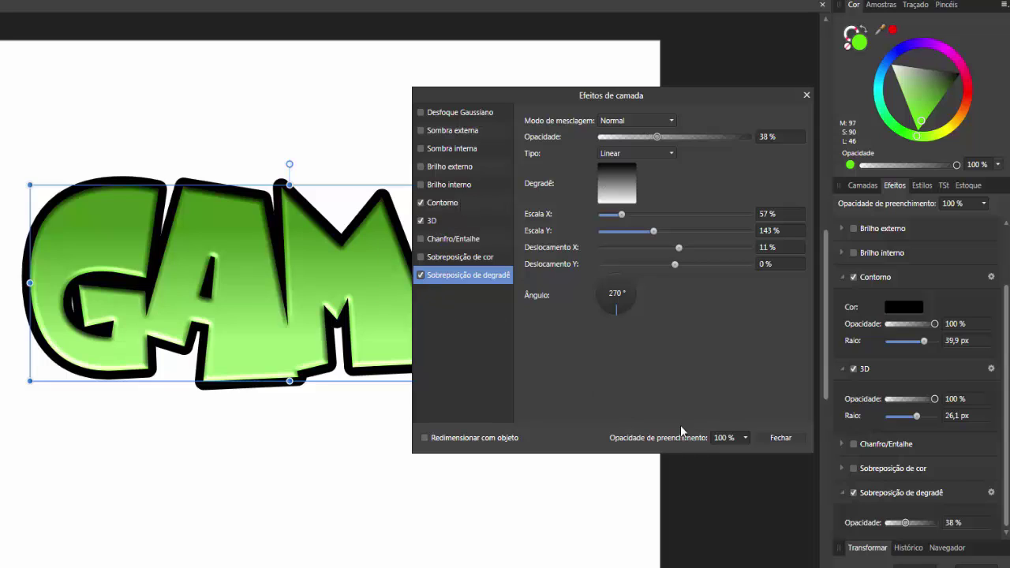
Close the Efeitos de camada dialog and nudge the GAME text around, previewing its position.
left_click(781, 438)
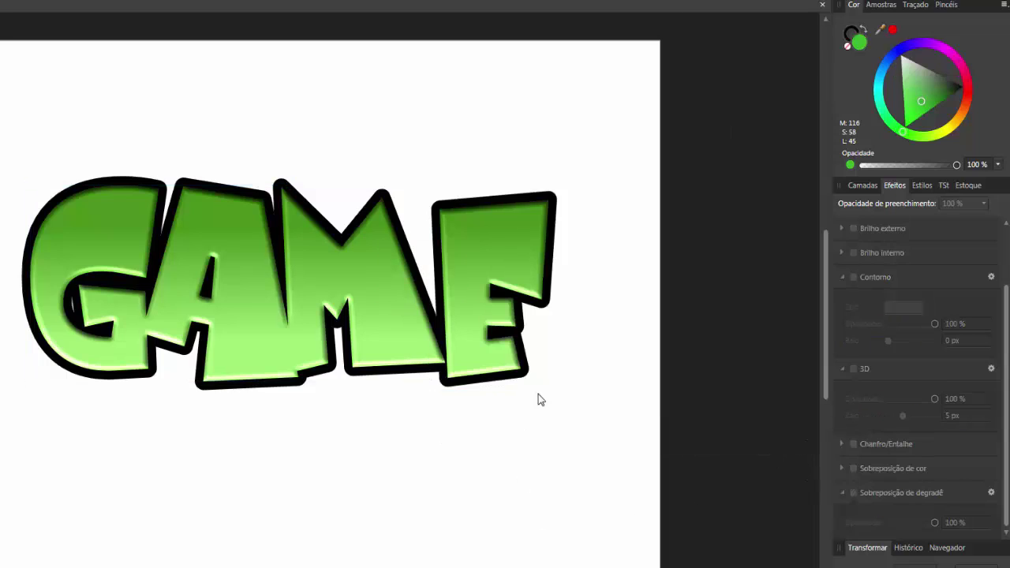
left_click(390, 339)
mouse_move(390, 339)
left_mouse_down()
mouse_move(389, 351)
mouse_move(383, 341)
mouse_move(414, 332)
left_mouse_up()
left_click(437, 472)
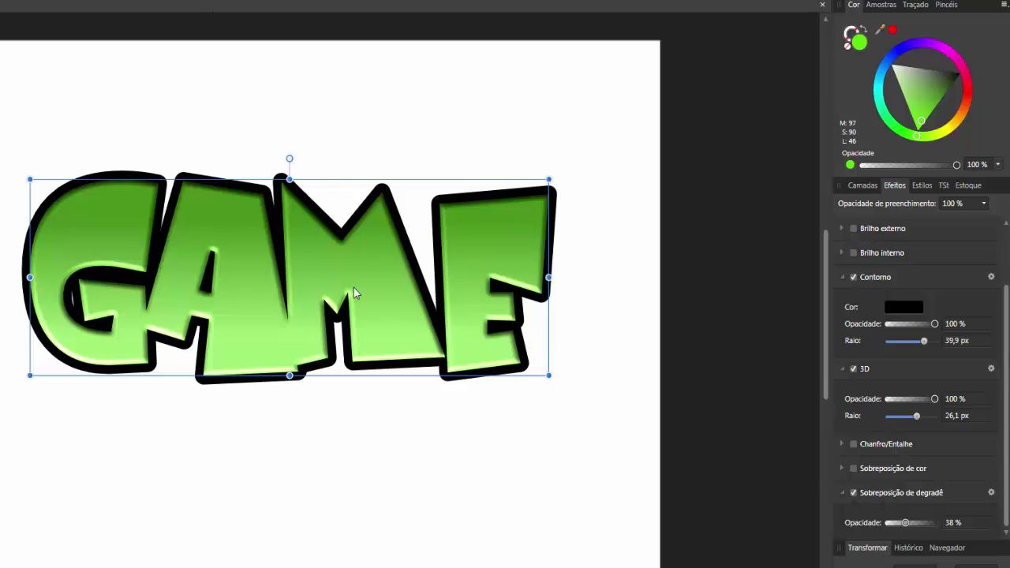
left_click_drag(366, 341, 362, 332)
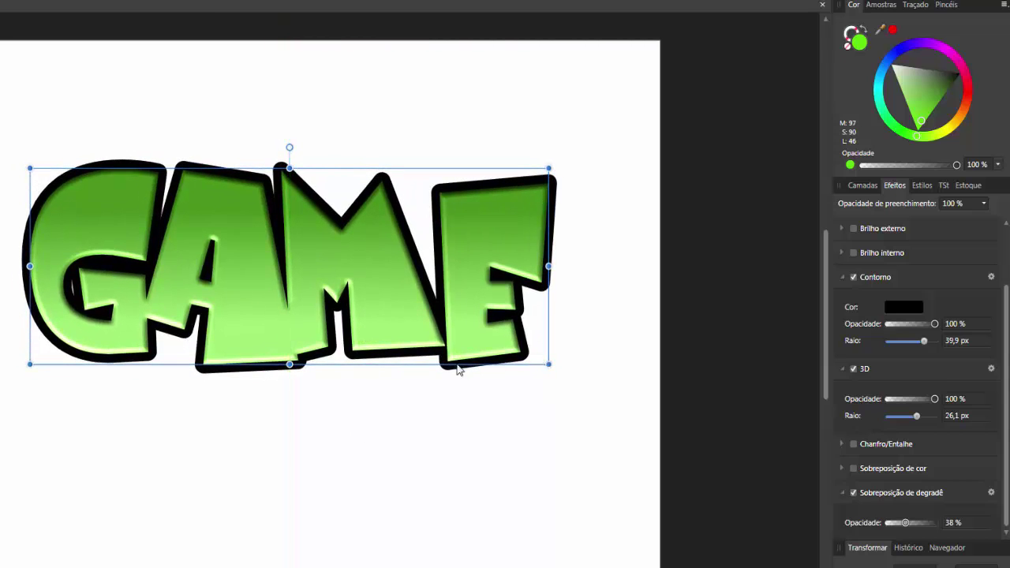
mouse_move(349, 322)
left_mouse_down()
mouse_move(359, 338)
mouse_move(351, 329)
left_mouse_up()
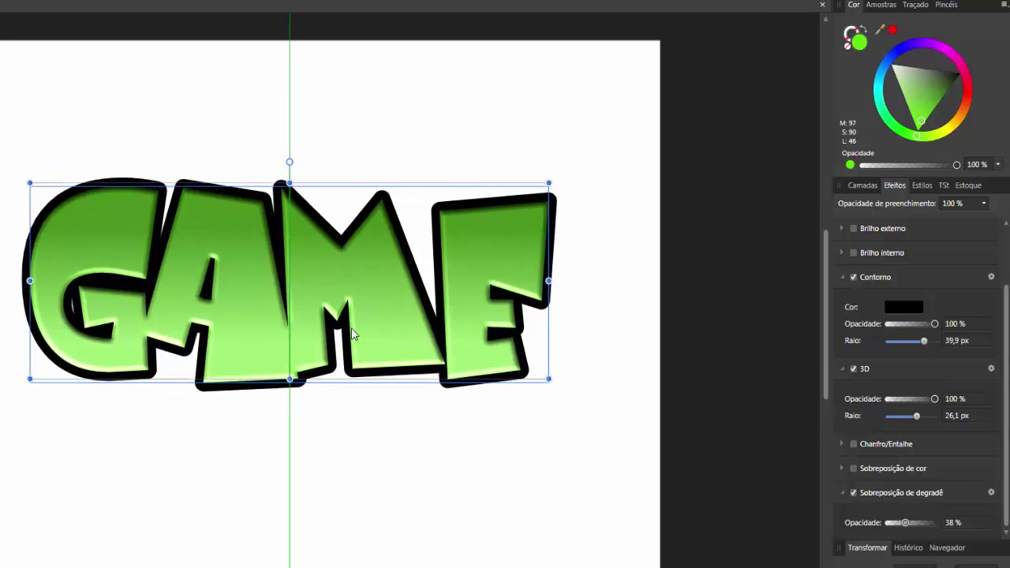
left_click(411, 492)
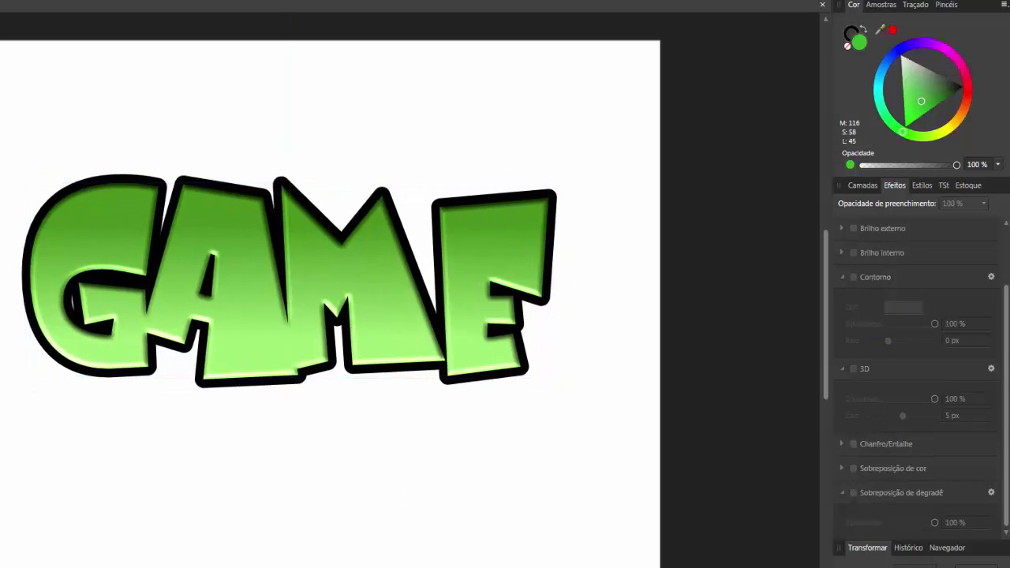
Snap the GAME text onto the centre guide and deselect to view the finished result.
left_click(354, 306)
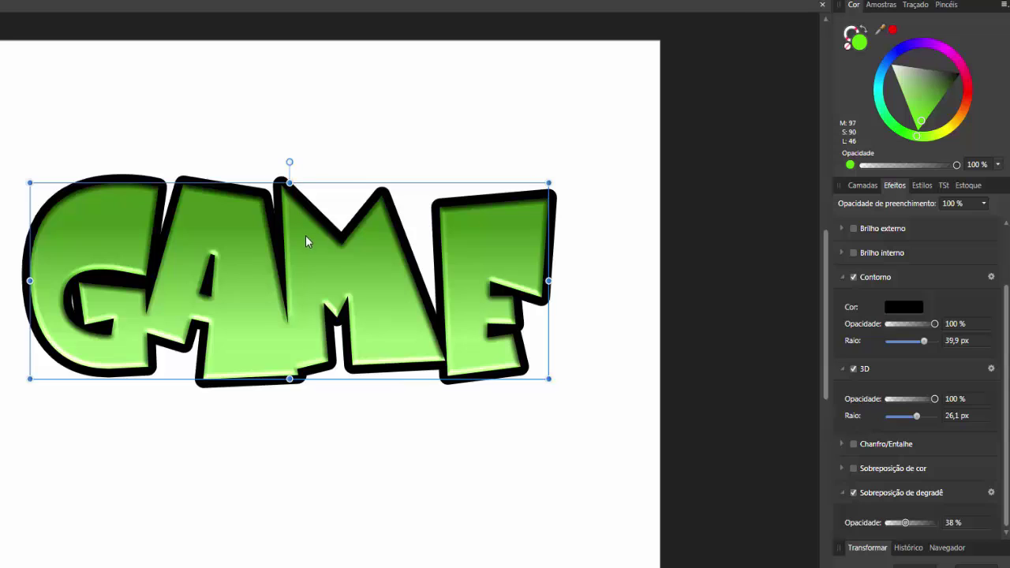
left_click_drag(305, 235, 305, 229)
left_click_drag(324, 285, 324, 287)
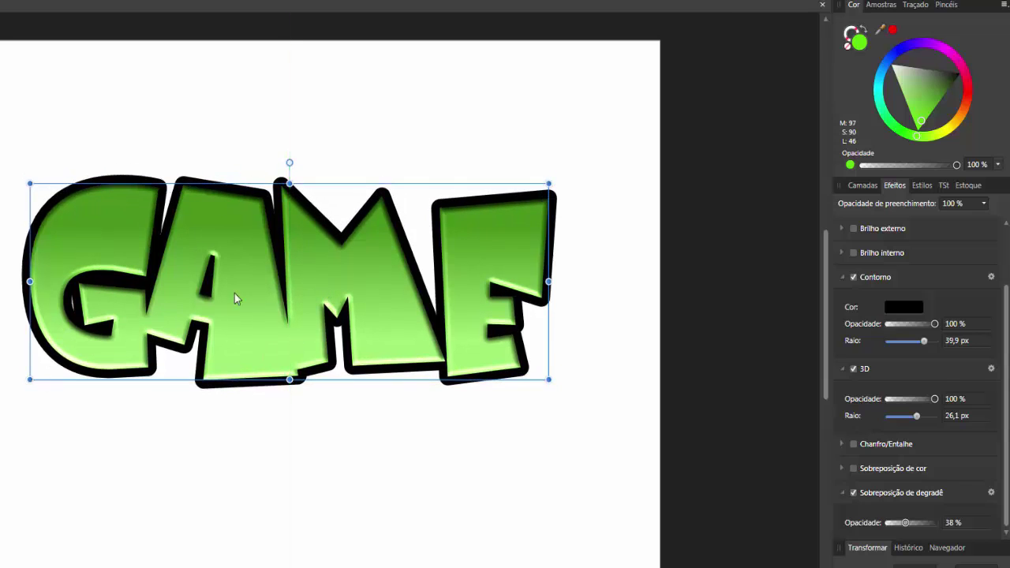
left_click_drag(279, 280, 325, 281)
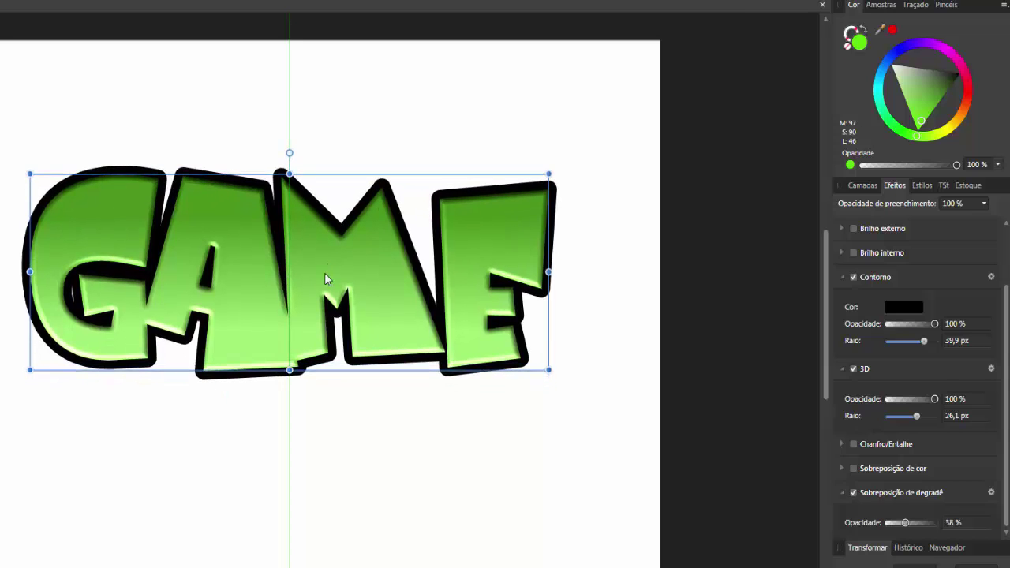
left_click(491, 470)
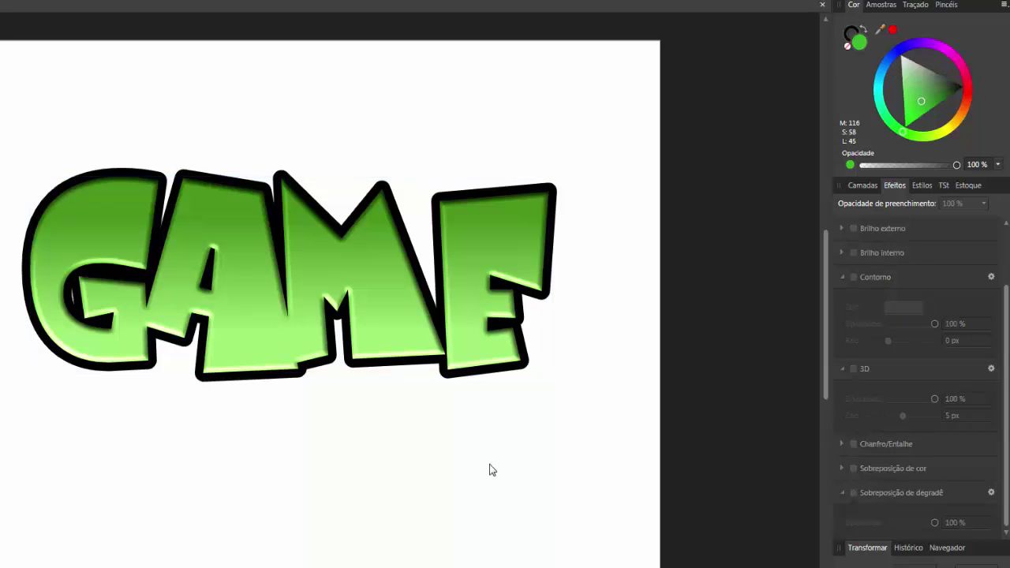